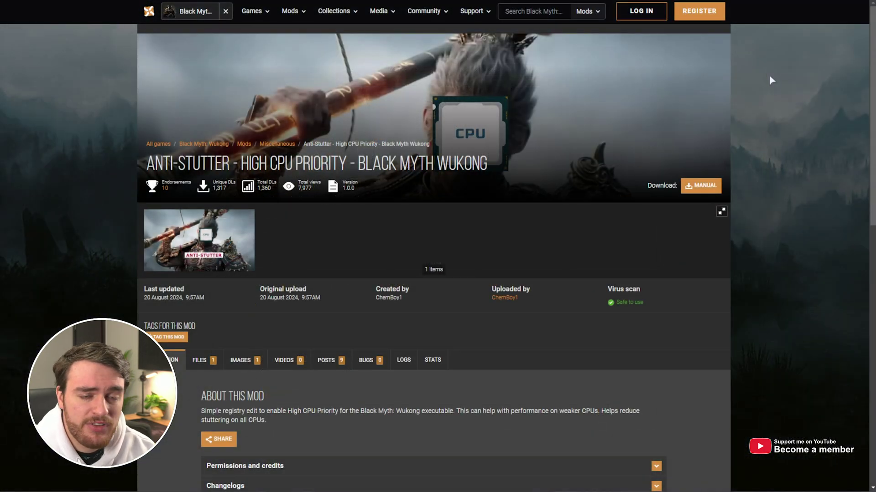
Read the mod page's instructions: run the Install file to apply, the Uninstall file to revert.
{"action": "scroll", "coordinate": [574, 233], "scroll_direction": "down", "scroll_amount": 1}
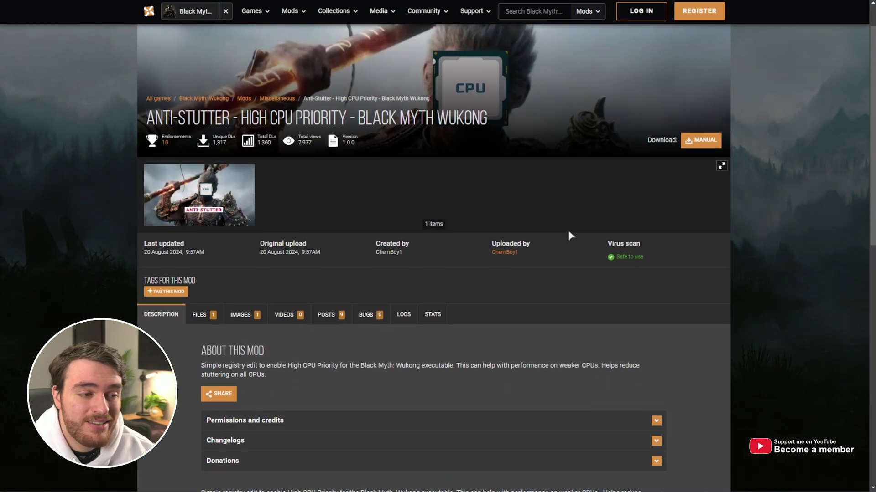
{"action": "scroll", "coordinate": [566, 210], "scroll_direction": "down", "scroll_amount": 2}
{"action": "scroll", "coordinate": [566, 212], "scroll_direction": "down", "scroll_amount": 5}
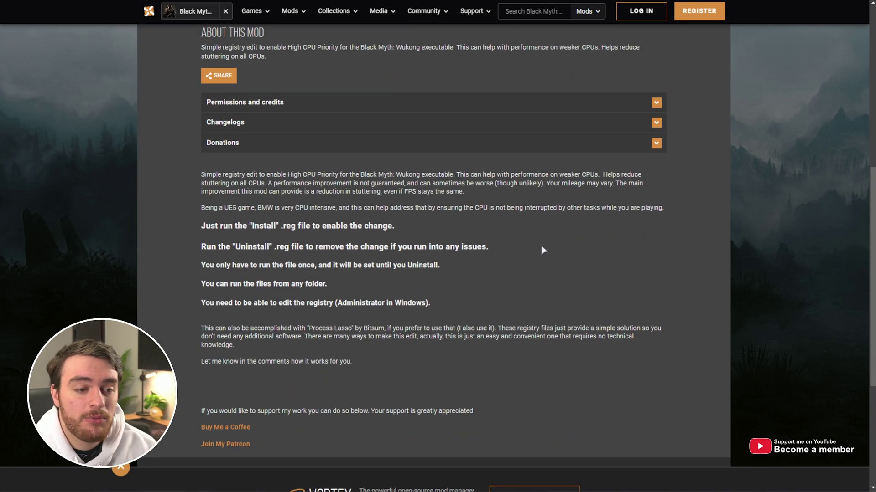
{"action": "scroll", "coordinate": [588, 221], "scroll_direction": "up", "scroll_amount": 1}
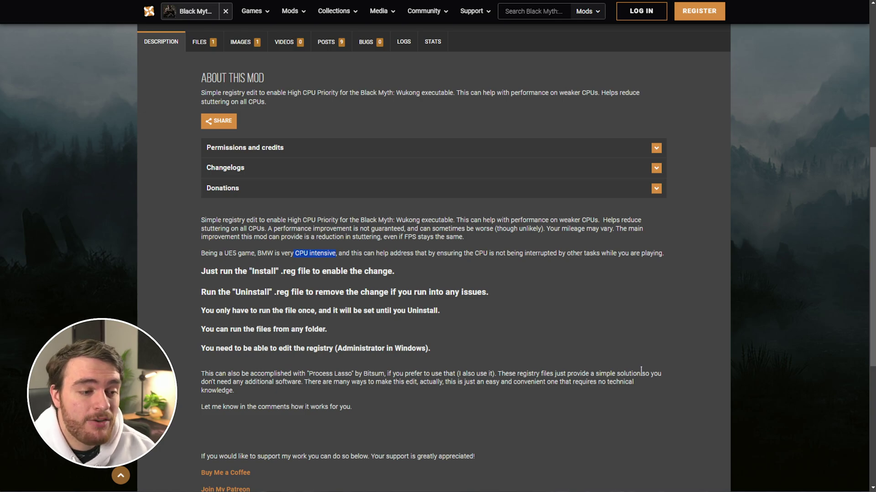
{"action": "left_click_drag", "start_coordinate": [201, 271], "coordinate": [429, 271]}
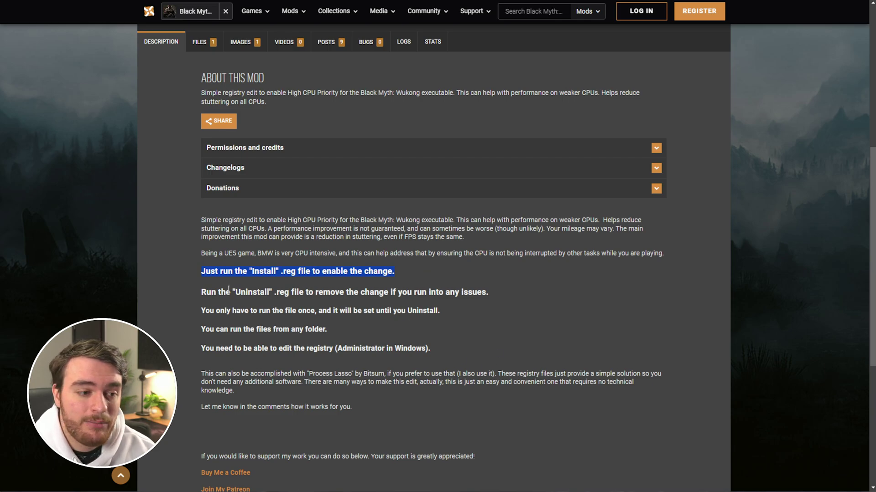
{"action": "left_click_drag", "start_coordinate": [201, 292], "coordinate": [494, 298]}
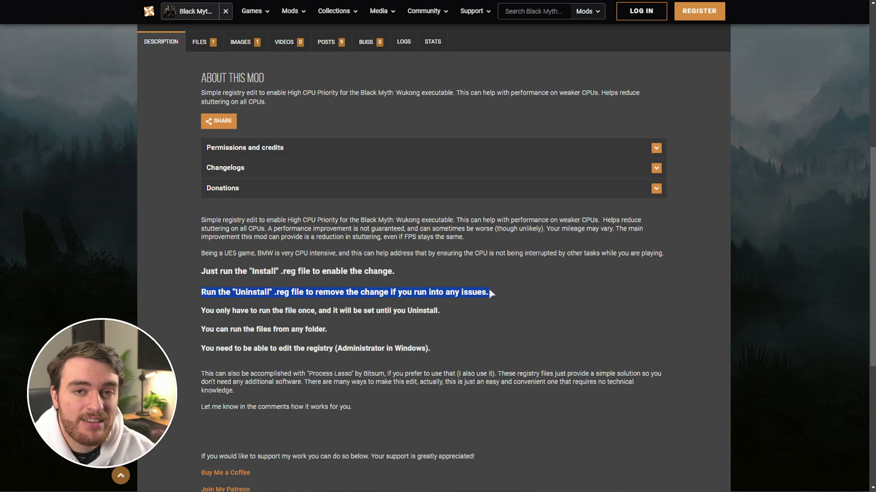
Download Black Myth Wukong High CPU Priority-8-1-0-0-1724140149.zip from the Files tab via slow download.
{"action": "scroll", "coordinate": [495, 292], "scroll_direction": "up", "scroll_amount": 7}
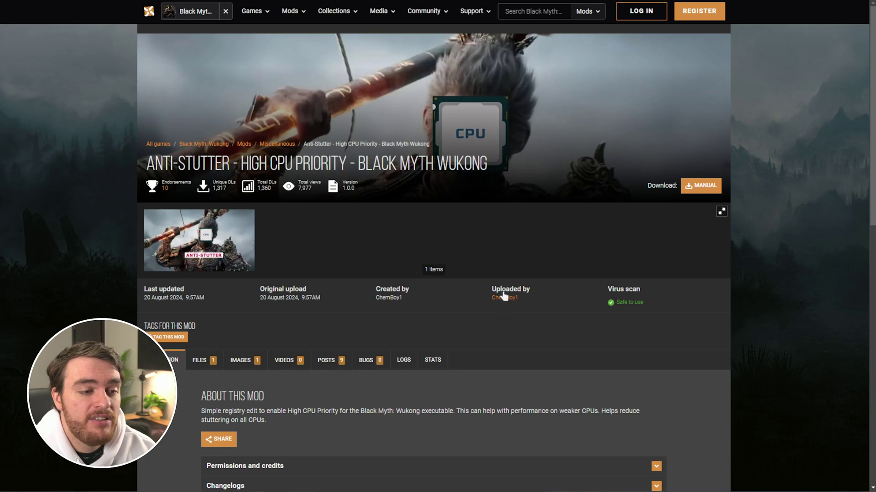
{"action": "left_click_drag", "start_coordinate": [495, 167], "coordinate": [146, 165]}
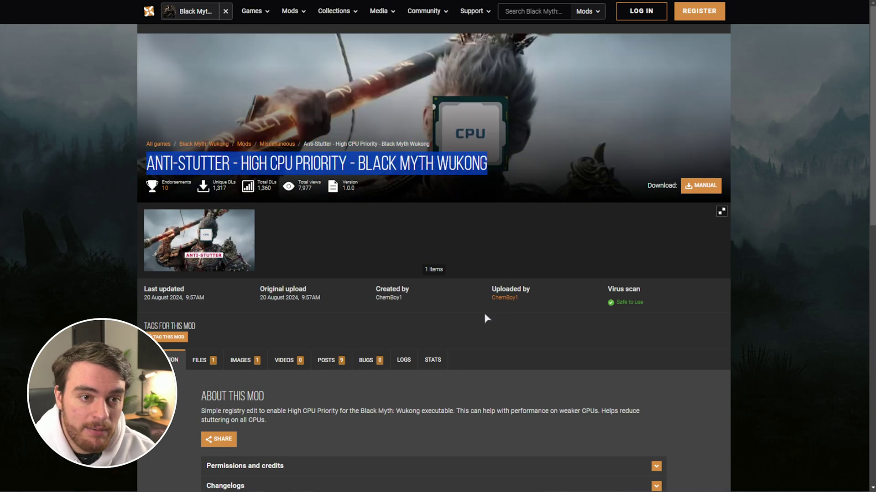
{"action": "left_click", "coordinate": [203, 360]}
{"action": "scroll", "coordinate": [323, 283], "scroll_direction": "down", "scroll_amount": 5}
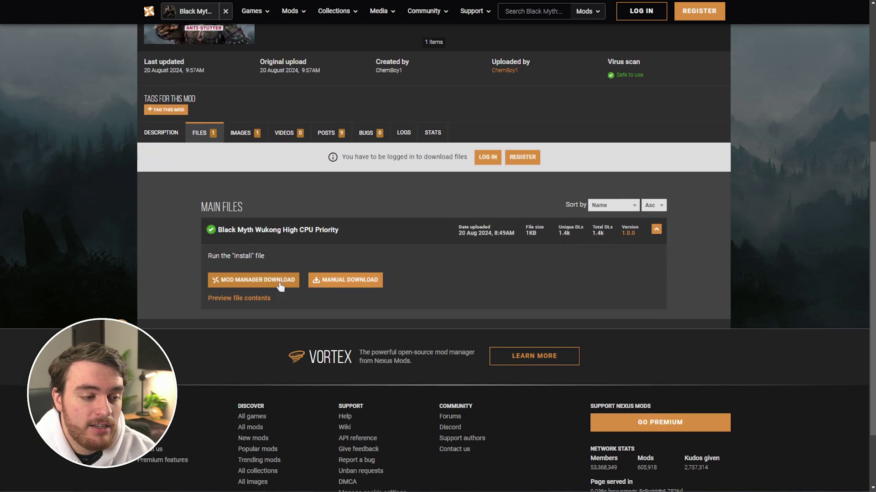
{"action": "left_click", "coordinate": [347, 281]}
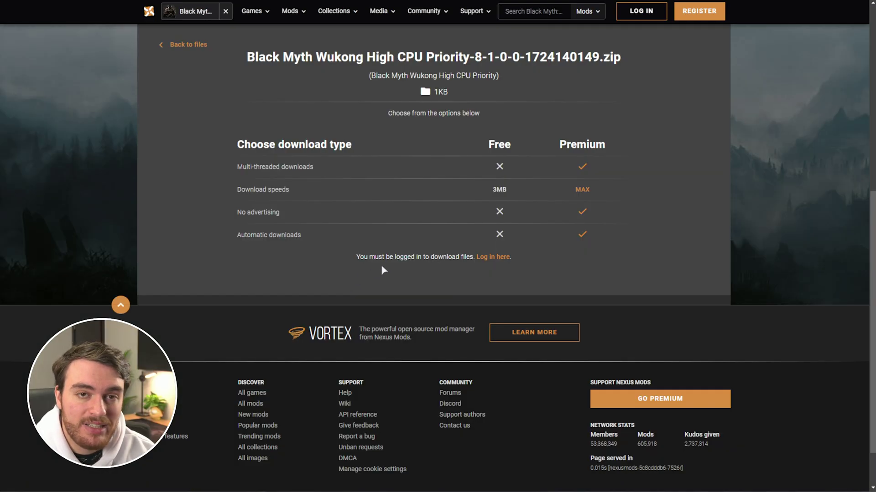
{"action": "scroll", "coordinate": [391, 267], "scroll_direction": "up", "scroll_amount": 1}
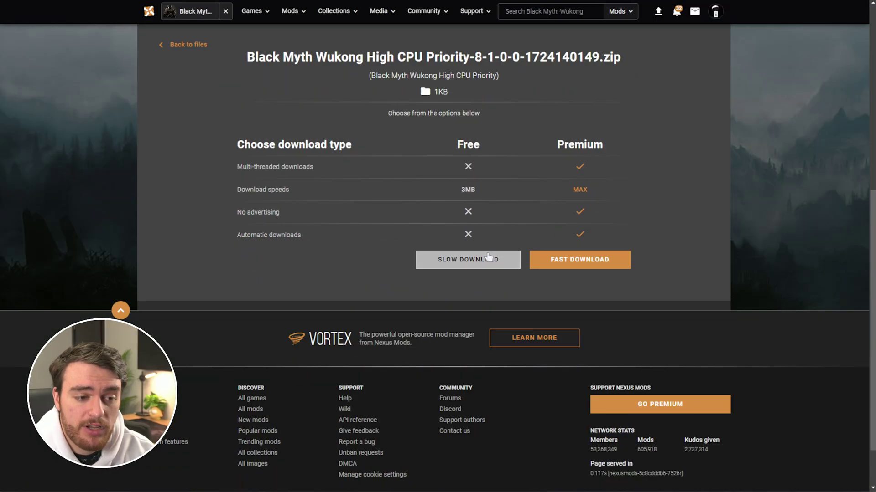
{"action": "left_click", "coordinate": [488, 257]}
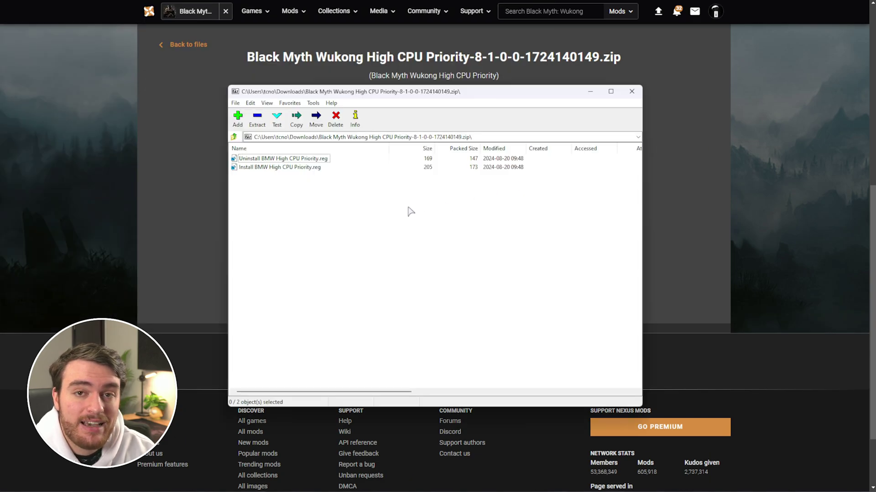
Select both the Install and Uninstall .reg files in the archive for extraction.
{"action": "key", "text": "ctrl+a"}
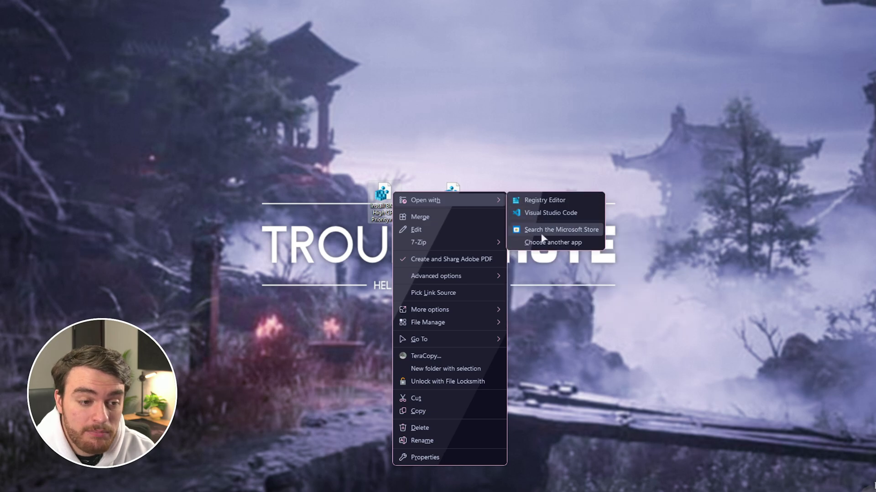
Review the Install .reg in Notepad: its b1-Win64-Shipping.exe registry key and CpuPriorityClass value.
{"action": "left_click", "coordinate": [529, 213]}
{"action": "left_click_drag", "start_coordinate": [330, 206], "coordinate": [240, 204]}
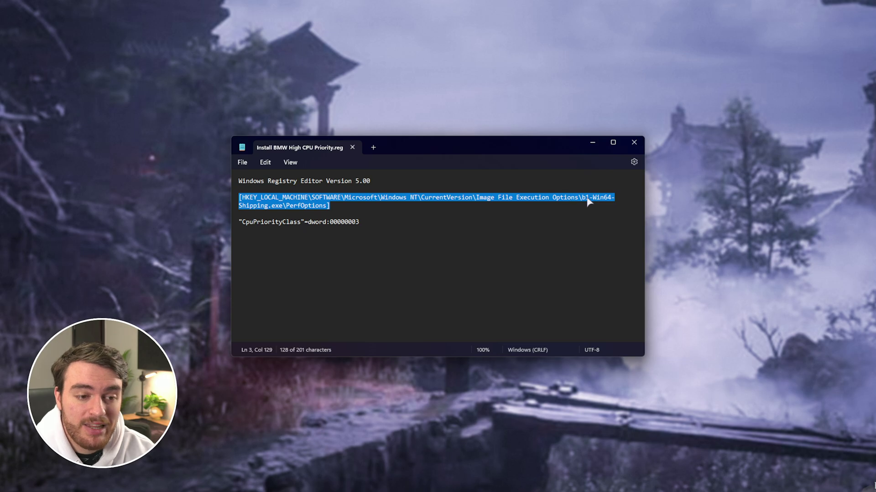
{"action": "left_click_drag", "start_coordinate": [581, 199], "coordinate": [280, 206]}
{"action": "double_click", "coordinate": [272, 223]}
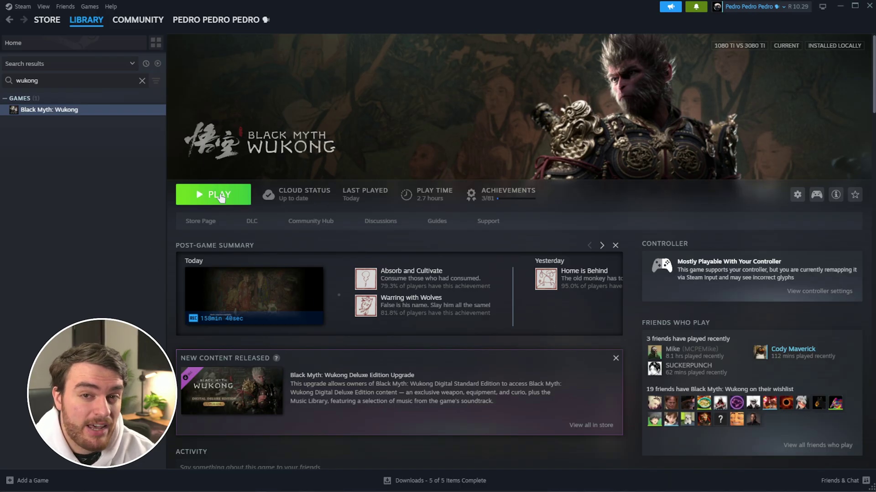
Start Black Myth: Wukong from the Steam library with the standard Play option.
{"action": "left_click", "coordinate": [220, 196]}
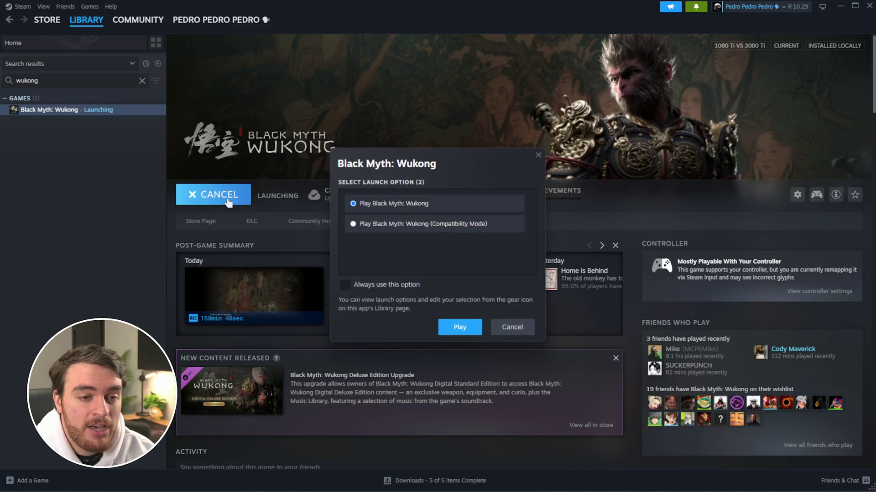
{"action": "left_click", "coordinate": [459, 329]}
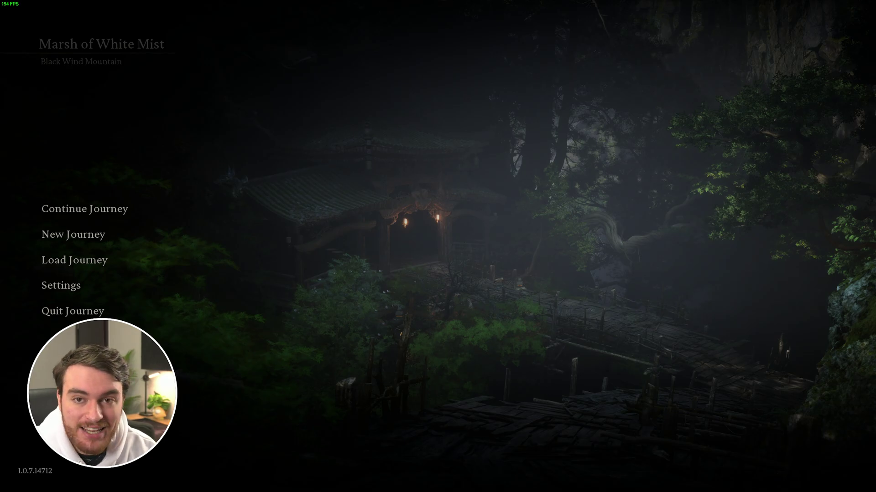
Show Task Manager's Details list with b1-Win64-Shipping.exe selected and processes sorted by memory.
{"action": "key", "text": "ctrl+shift+Escape"}
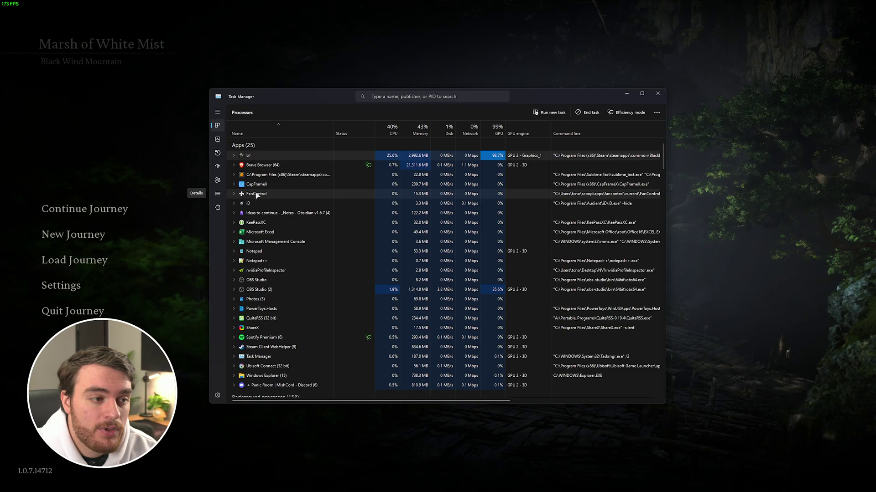
{"action": "left_click", "coordinate": [218, 195]}
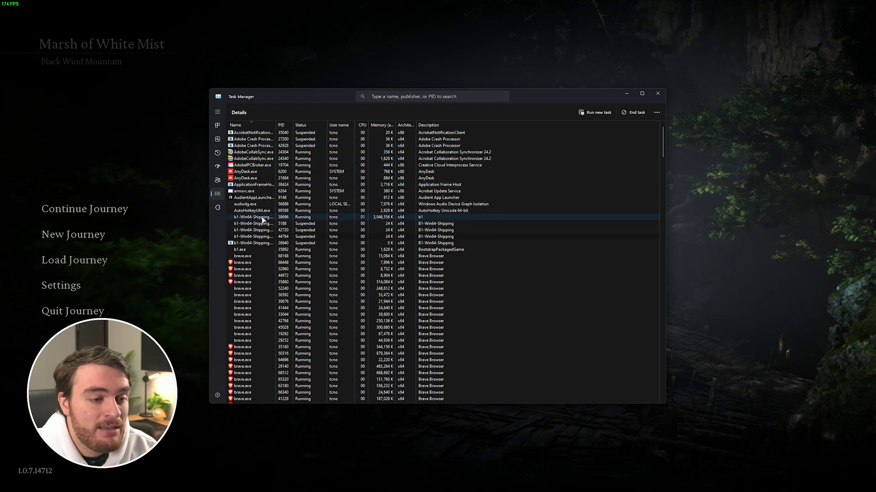
{"action": "left_click", "coordinate": [256, 217]}
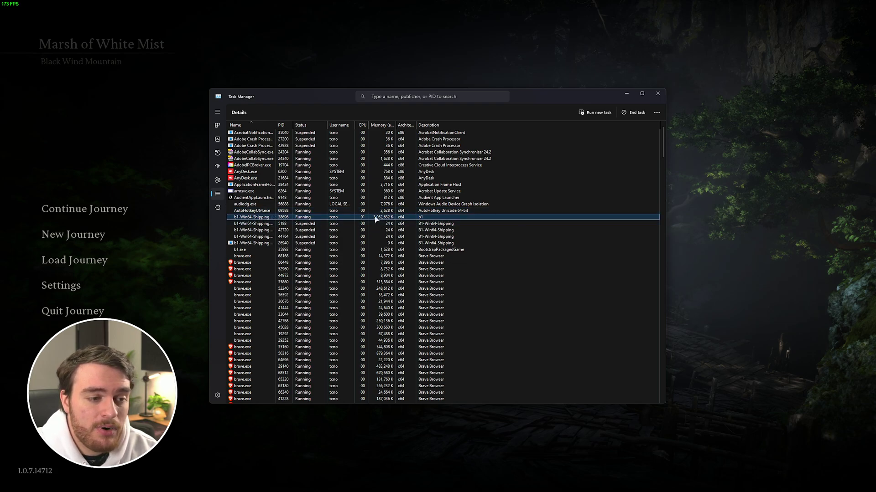
{"action": "left_click", "coordinate": [381, 125]}
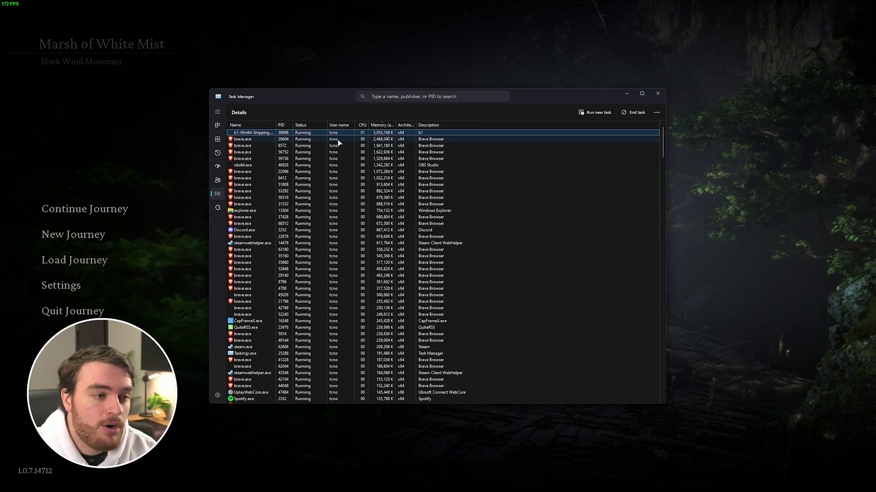
Set b1-Win64-Shipping.exe's priority to High and confirm the change.
{"action": "right_click", "coordinate": [278, 133]}
{"action": "mouse_move", "coordinate": [339, 168]}
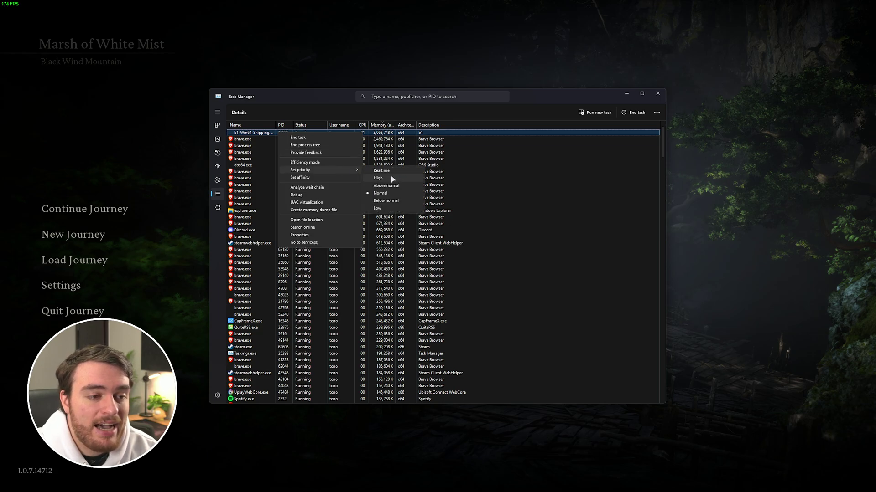
{"action": "left_click", "coordinate": [390, 178]}
{"action": "left_click", "coordinate": [400, 272]}
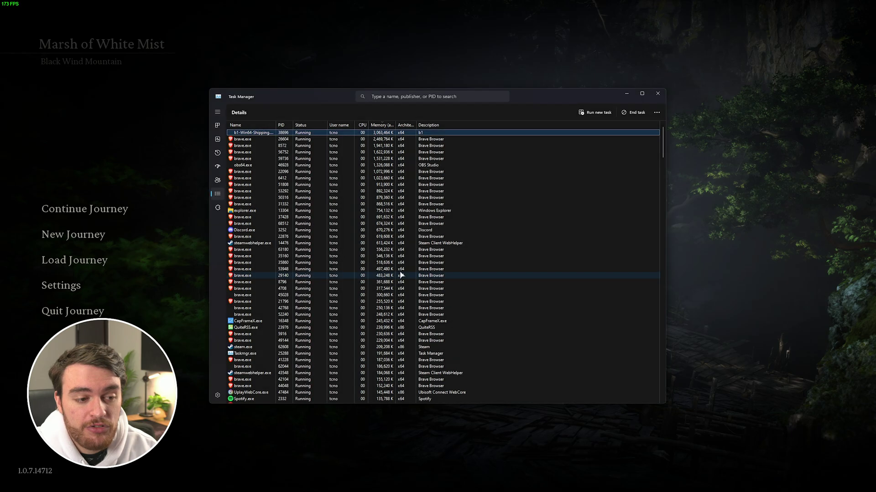
Check the game process priority without changing it, then close Task Manager.
{"action": "right_click", "coordinate": [332, 133]}
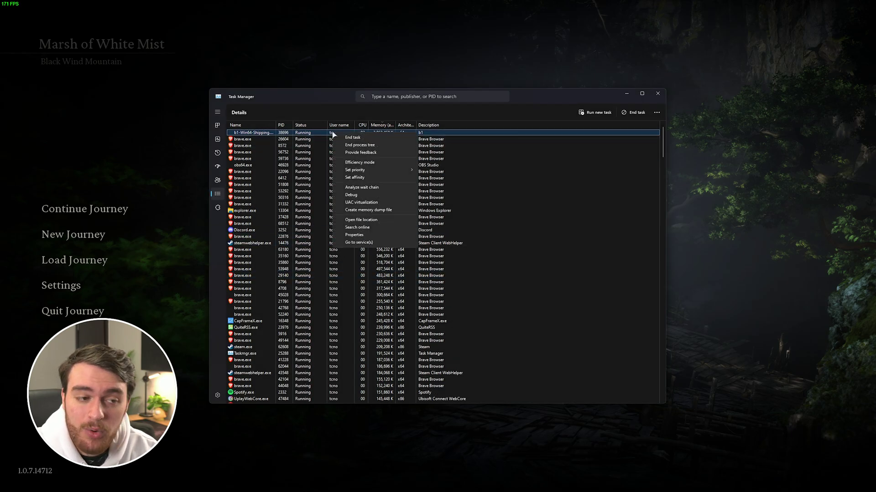
{"action": "mouse_move", "coordinate": [374, 172]}
{"action": "left_click", "coordinate": [501, 154]}
{"action": "left_click", "coordinate": [500, 155]}
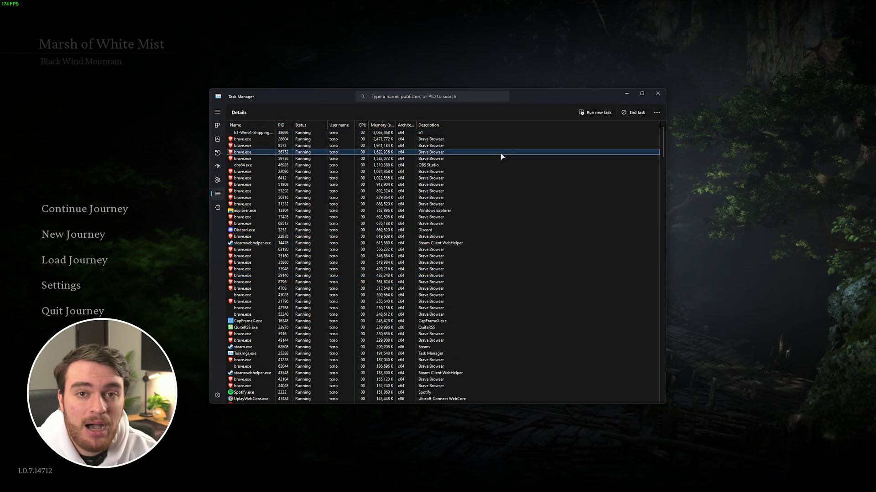
{"action": "left_click", "coordinate": [557, 67]}
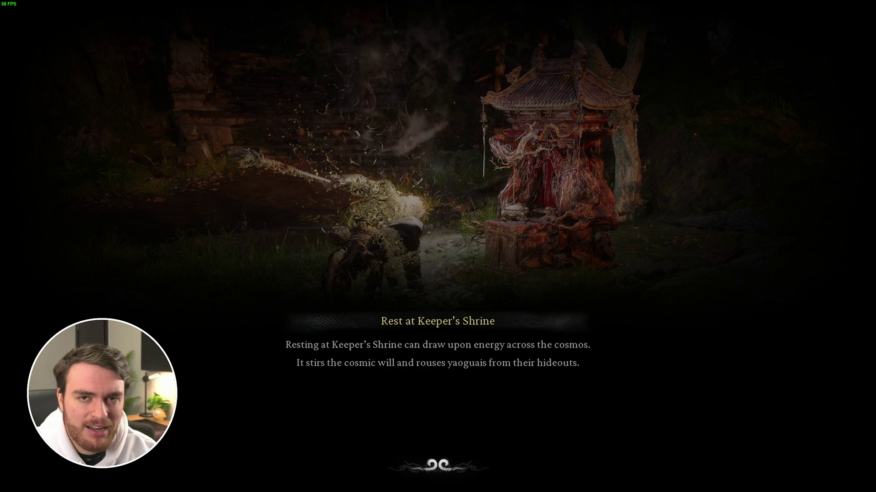
Run from the shrine through the wooden gate and dodge-roll along the wooden bridge.
{"action": "key", "text": "w"}
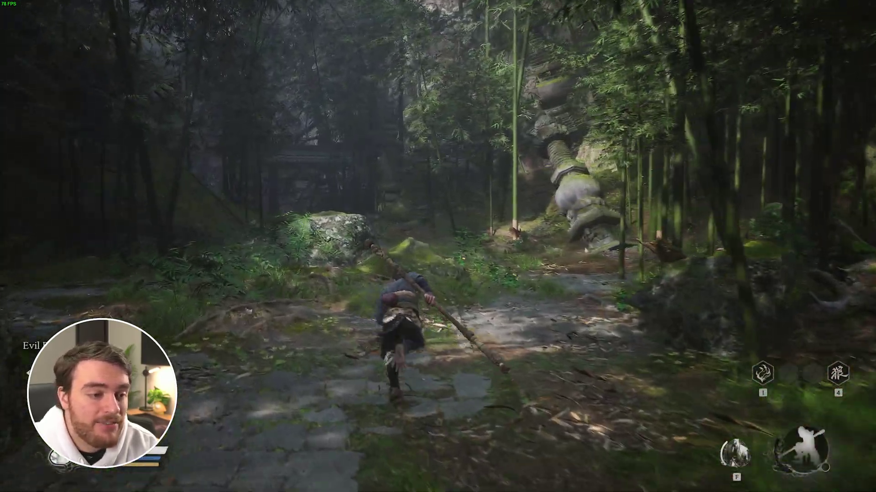
{"action": "key", "text": "w"}
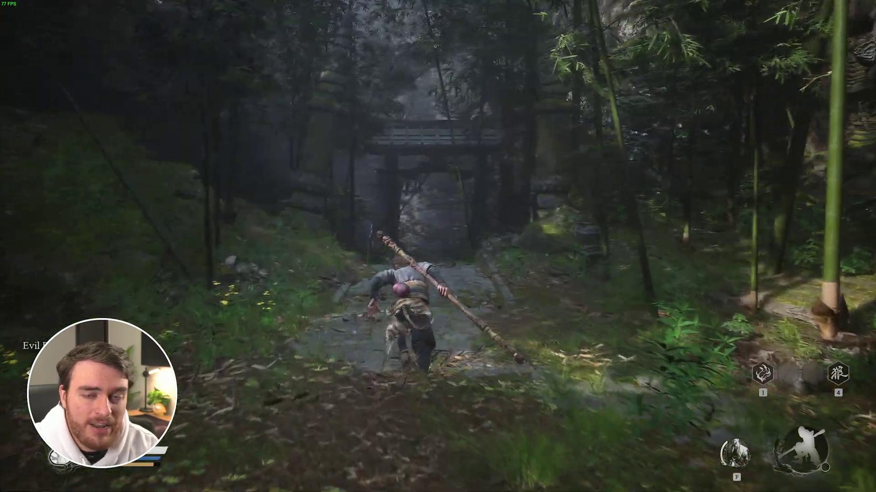
{"action": "key", "text": "w"}
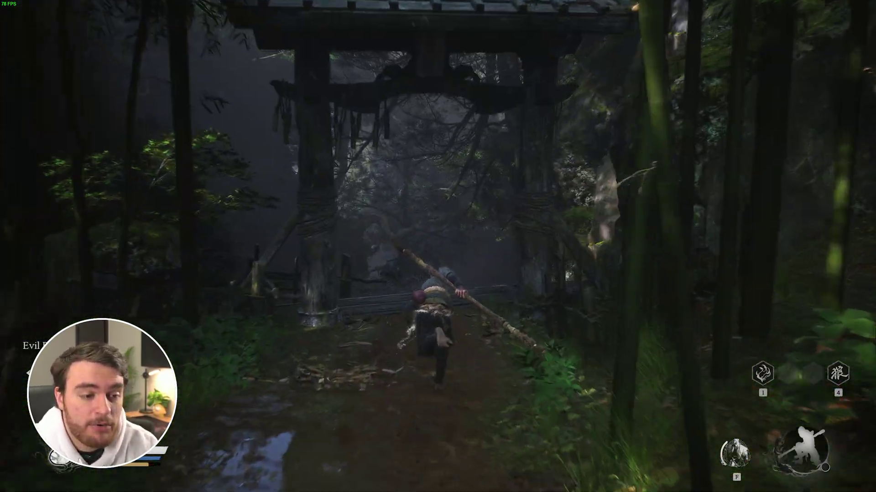
{"action": "key", "text": "w"}
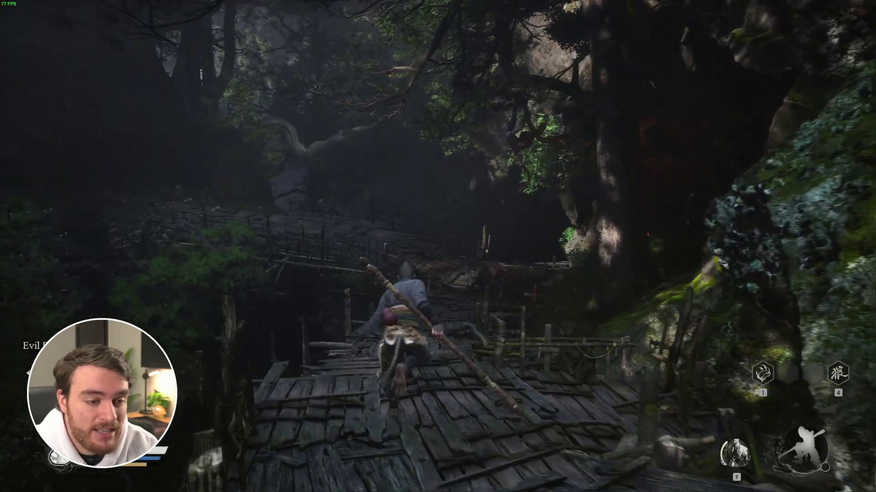
{"action": "key", "text": "w"}
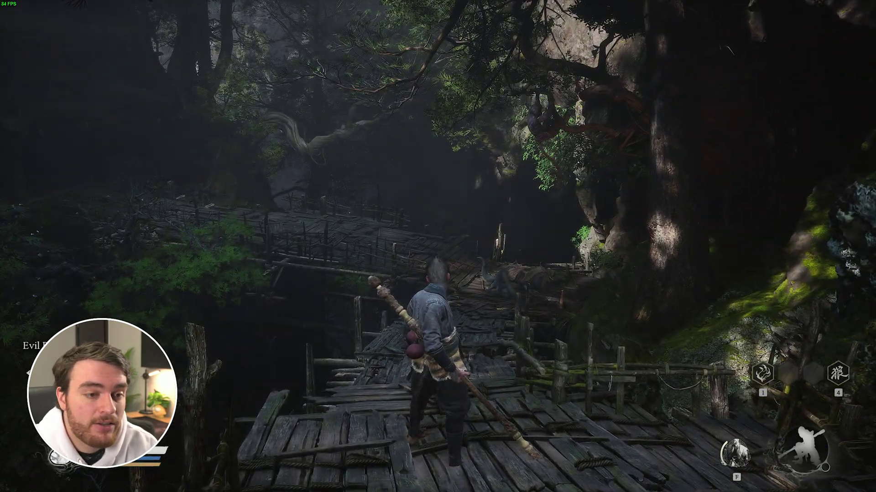
{"action": "key", "text": "space"}
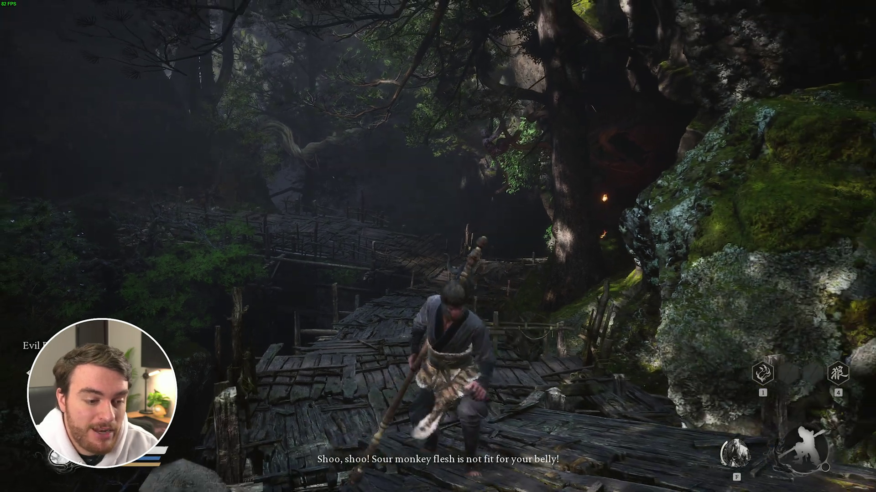
{"action": "key", "text": "w"}
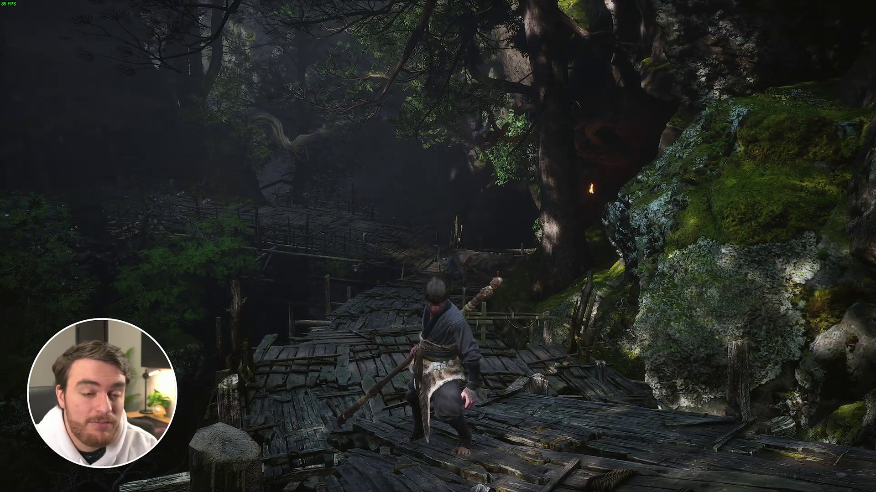